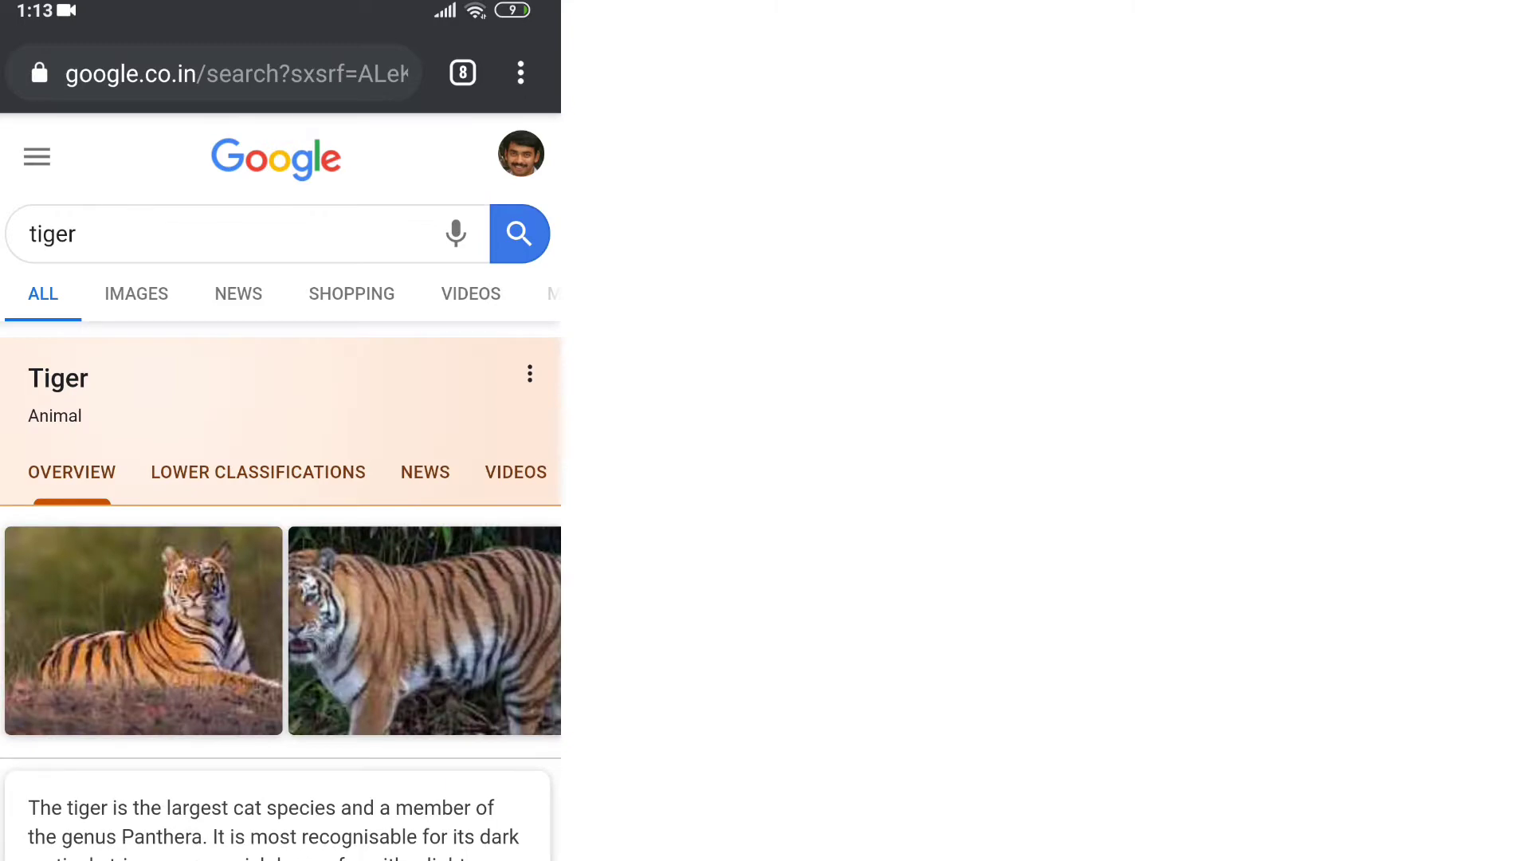
scroll(281, 484, down, 5)
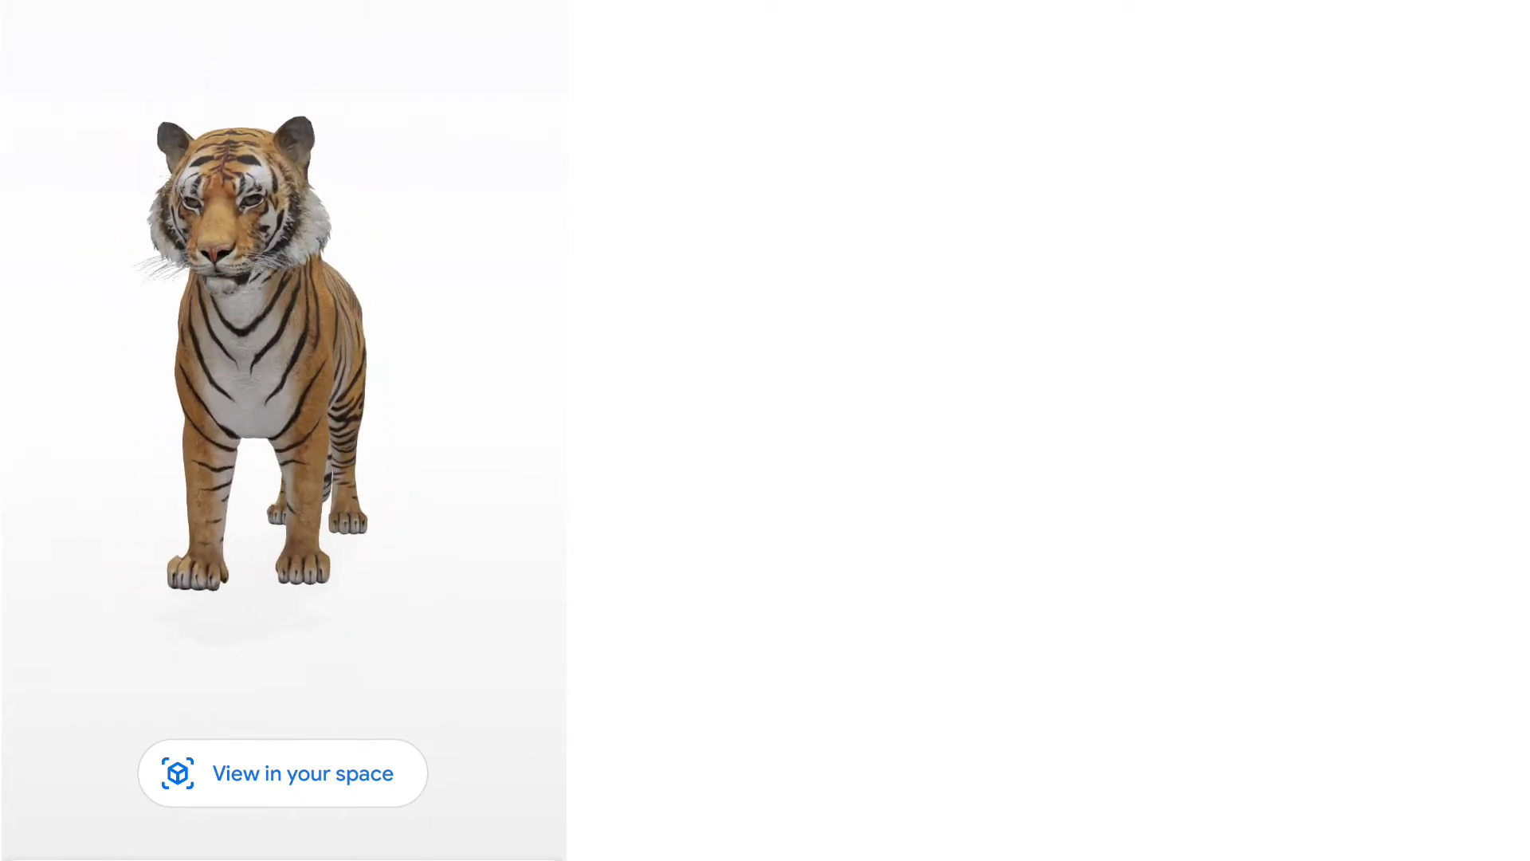
Choose to view the 3D tiger in your space and allow Google's storage access
click(282, 773)
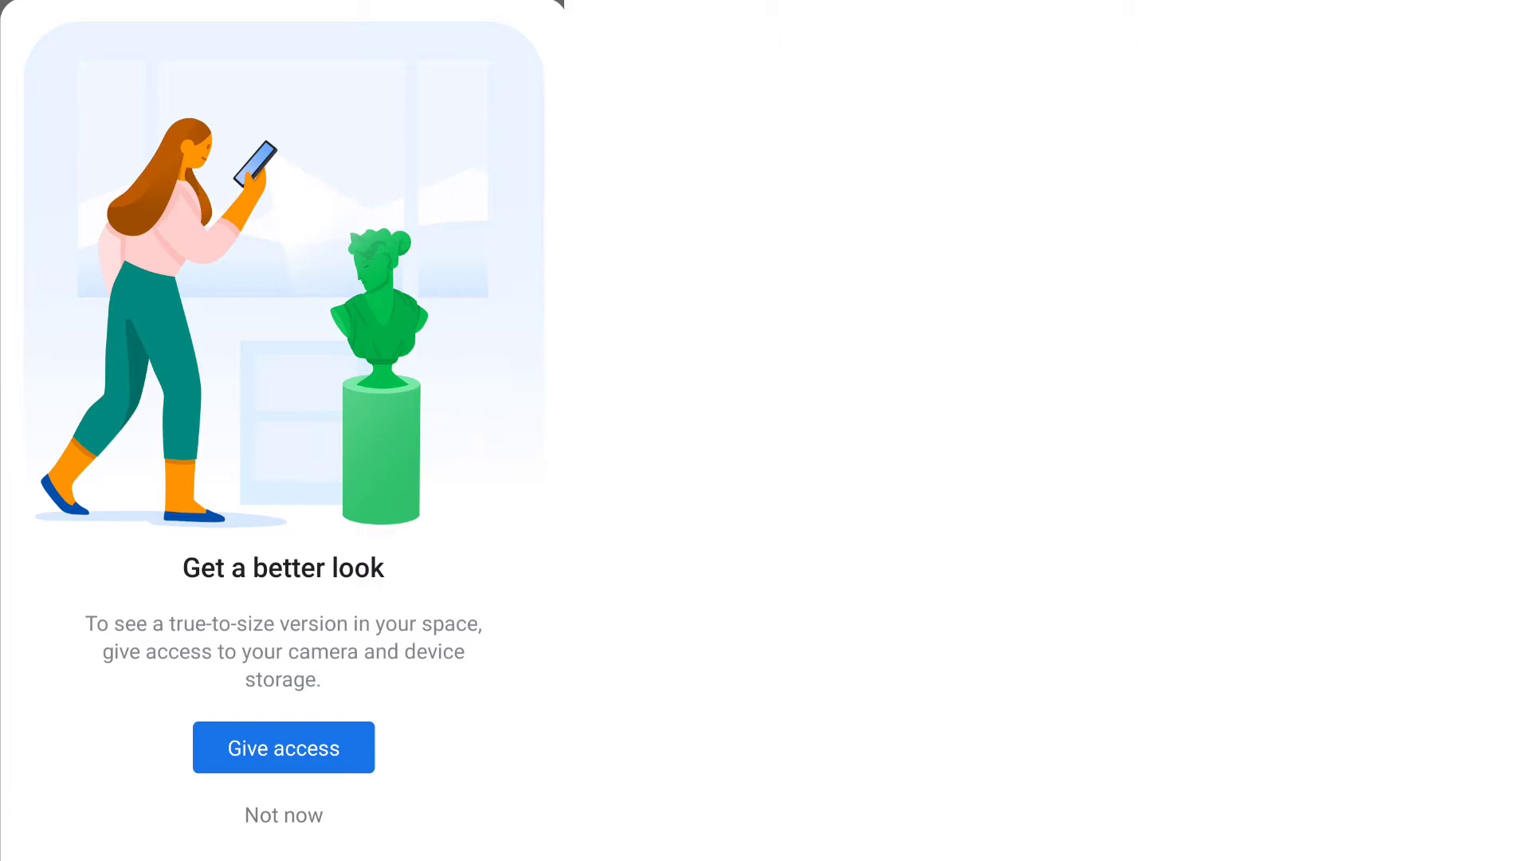
click(284, 747)
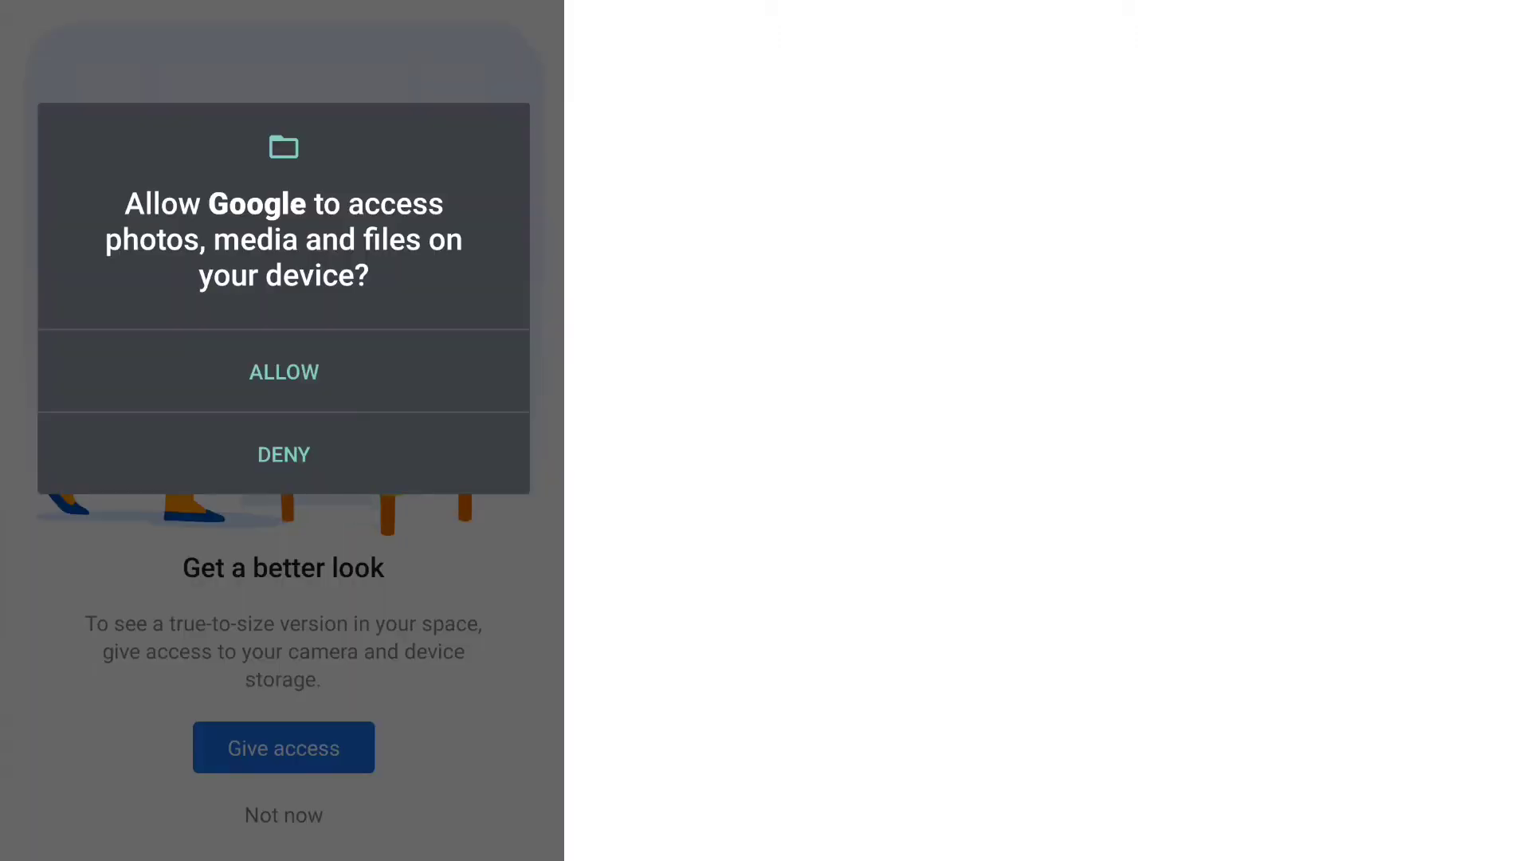
click(284, 372)
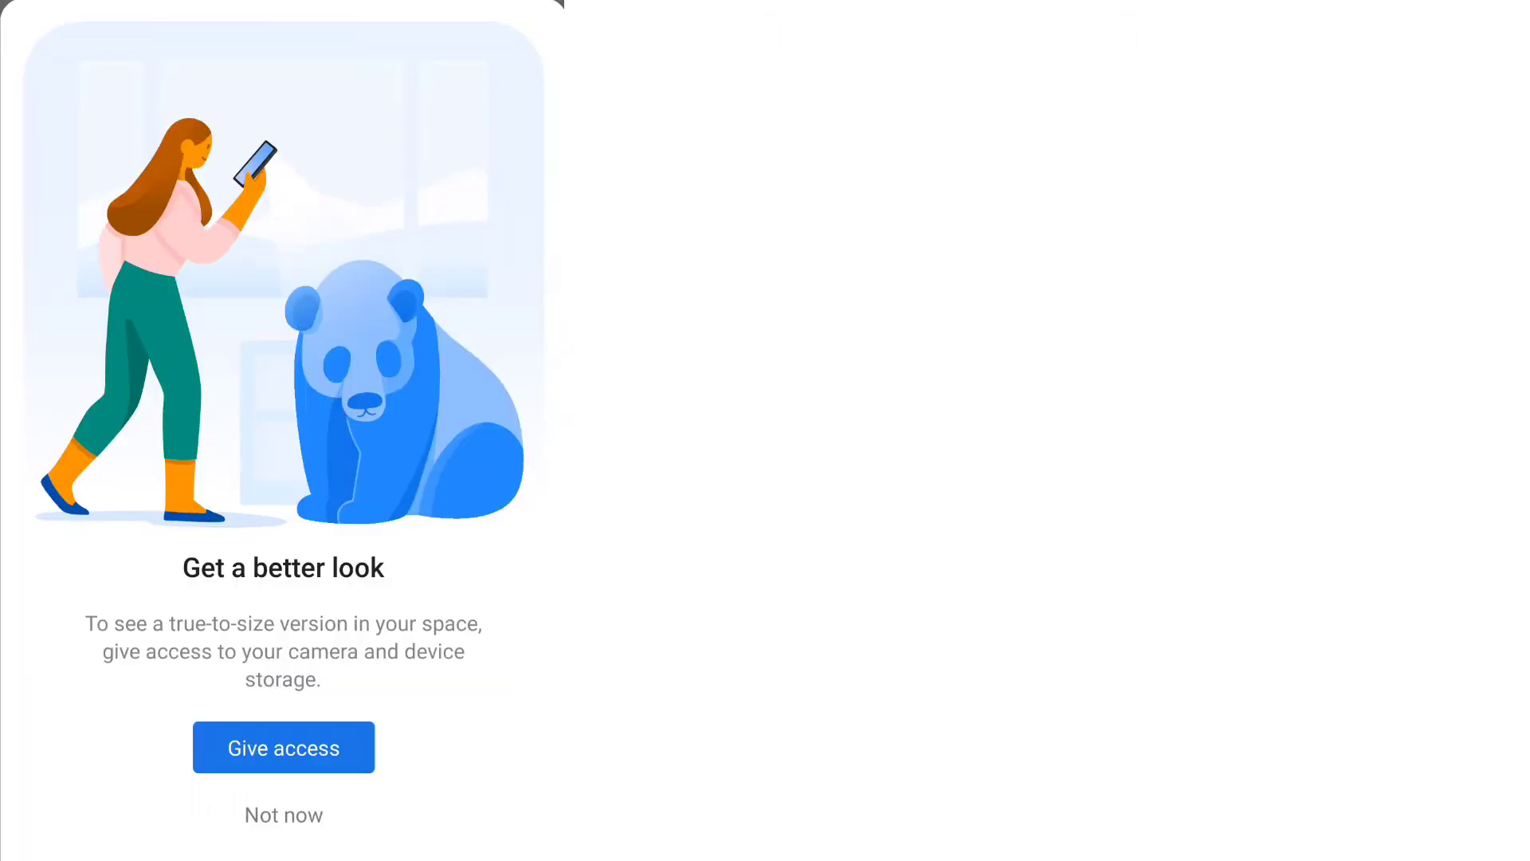